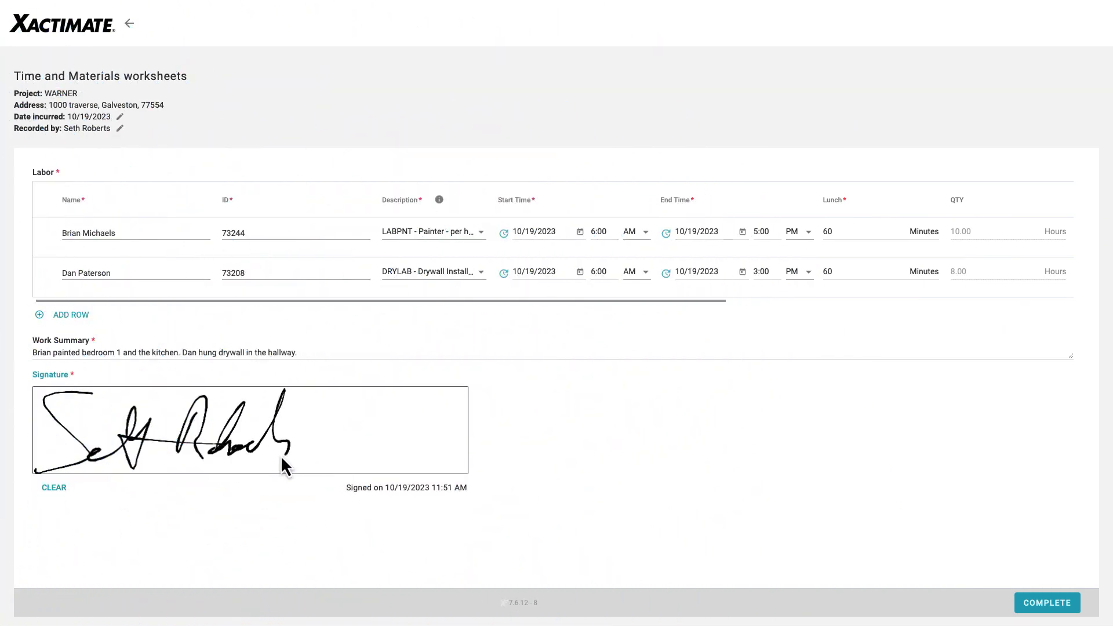
- Finish the labor worksheet signature and enter Bedroom1 as the latex paint row's location
left_click_drag(281, 454, 444, 430)
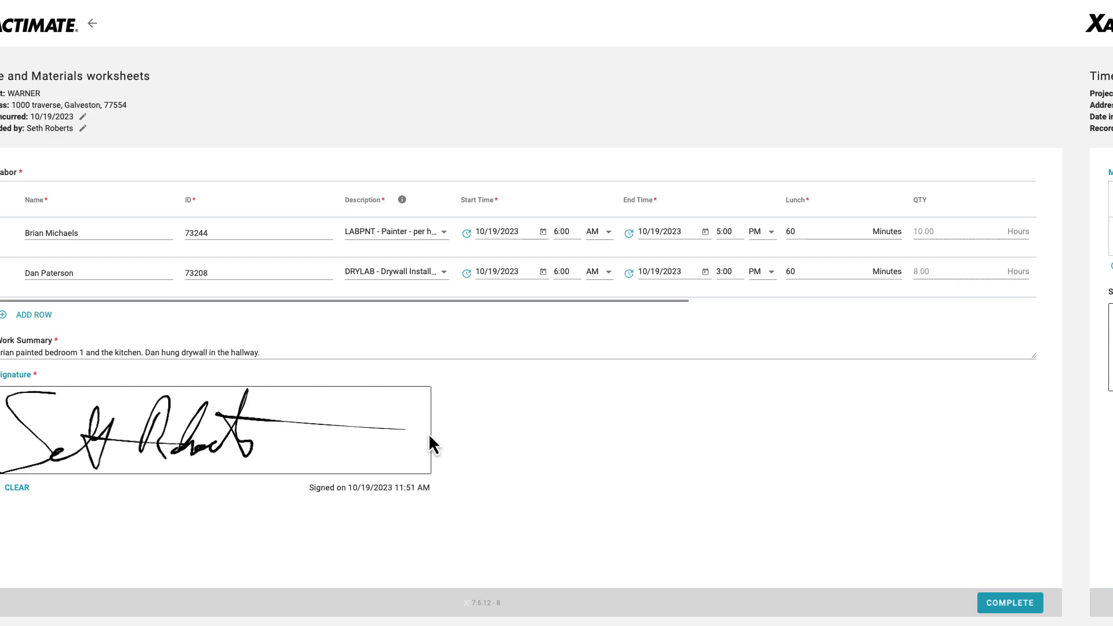
type("Bedroom1")
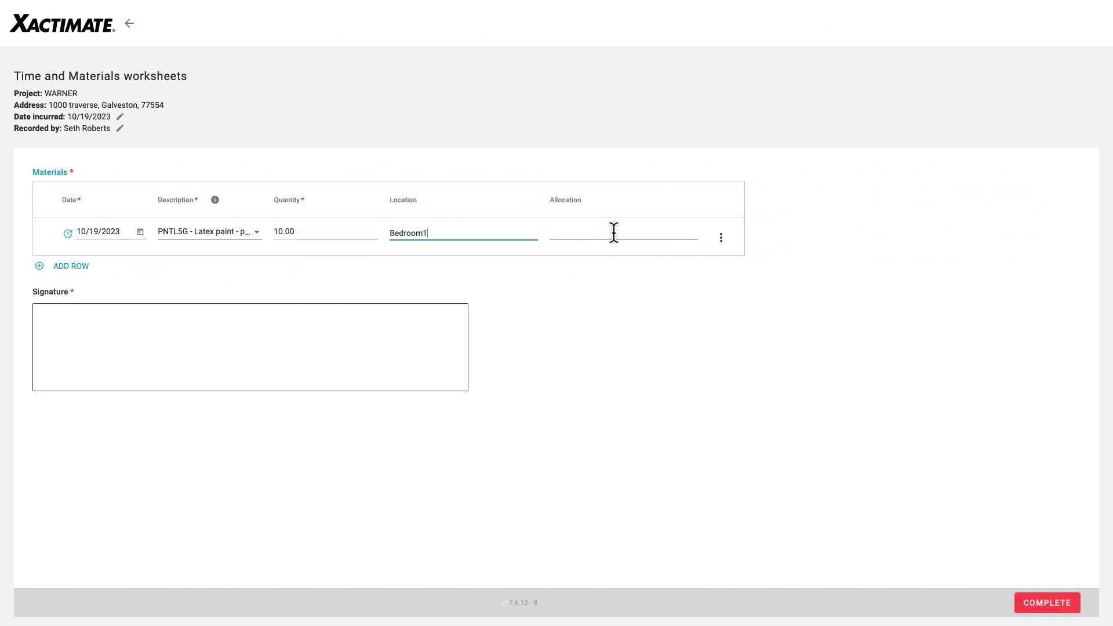
left_click(612, 234)
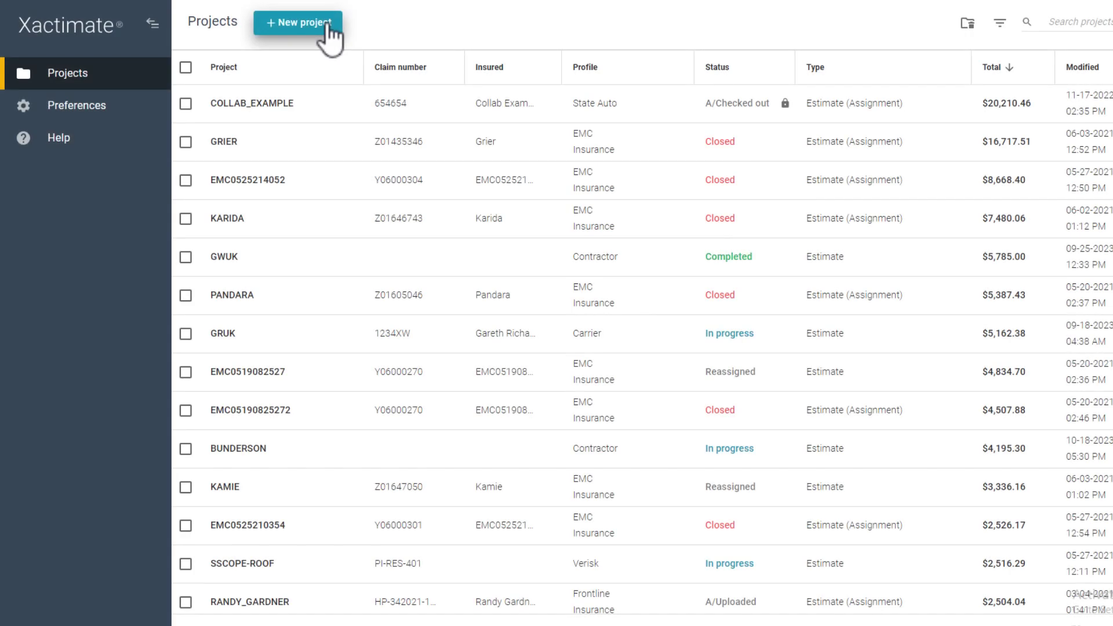
- Create the Contractor estimate WARNER, accepting the price list and the 6.25% tax jurisdiction
left_click(327, 25)
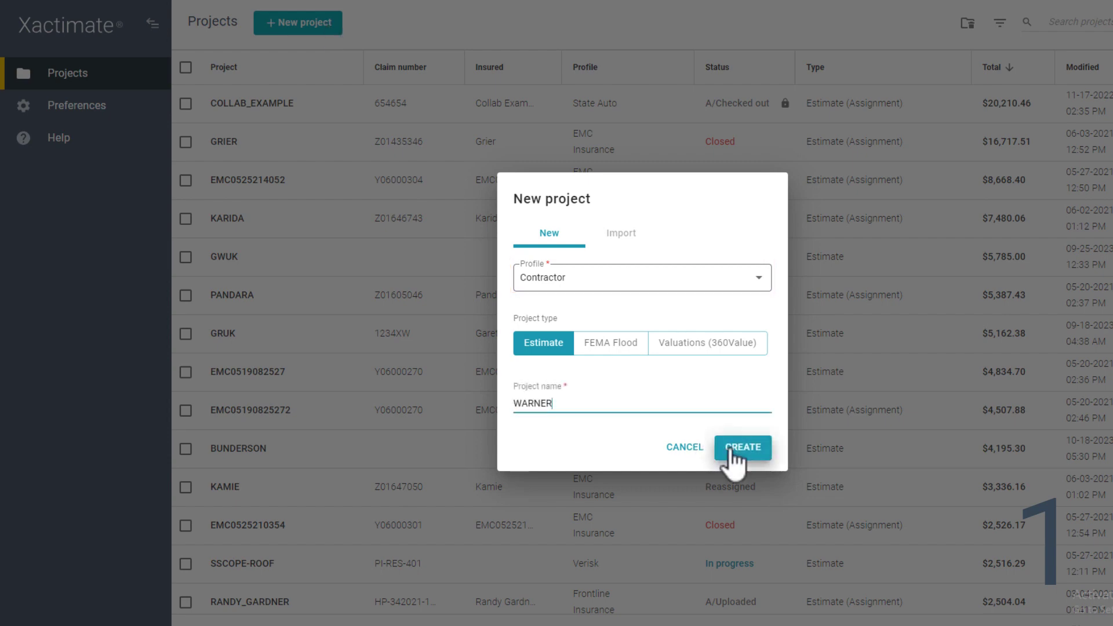
left_click(719, 442)
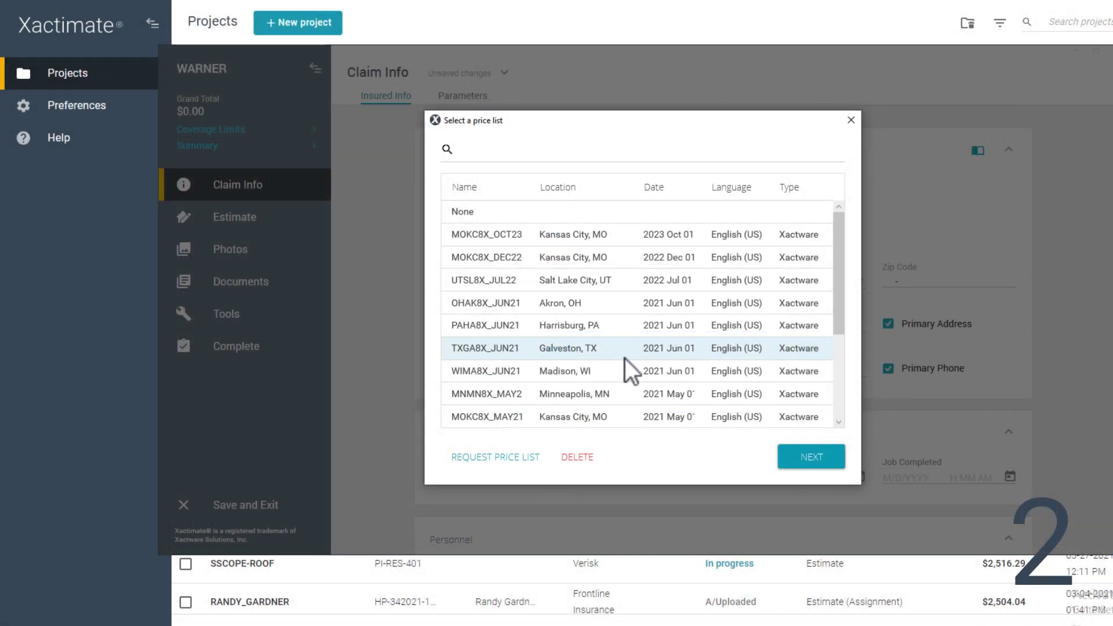
left_click(803, 461)
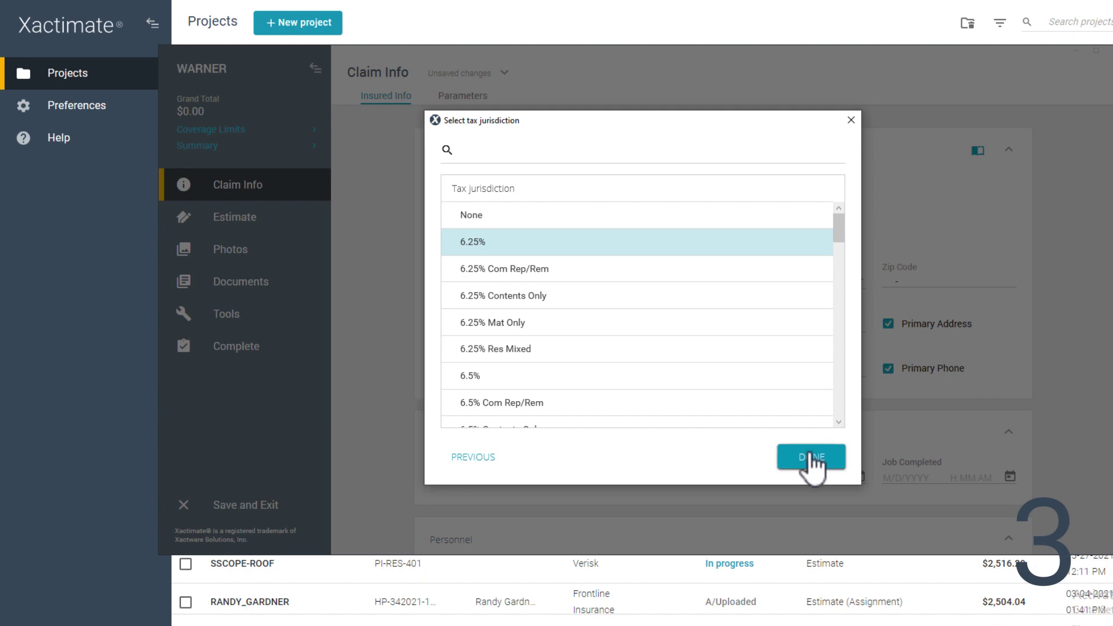
left_click(812, 458)
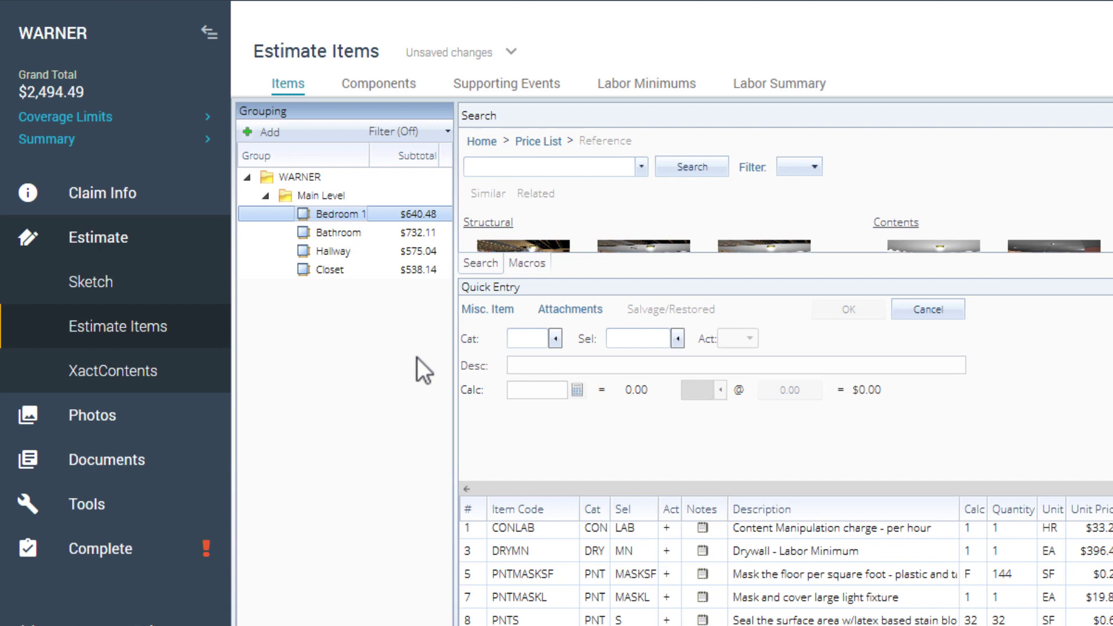
- Go to Documents and open WARNER's empty T&M Worksheets page
left_click(123, 454)
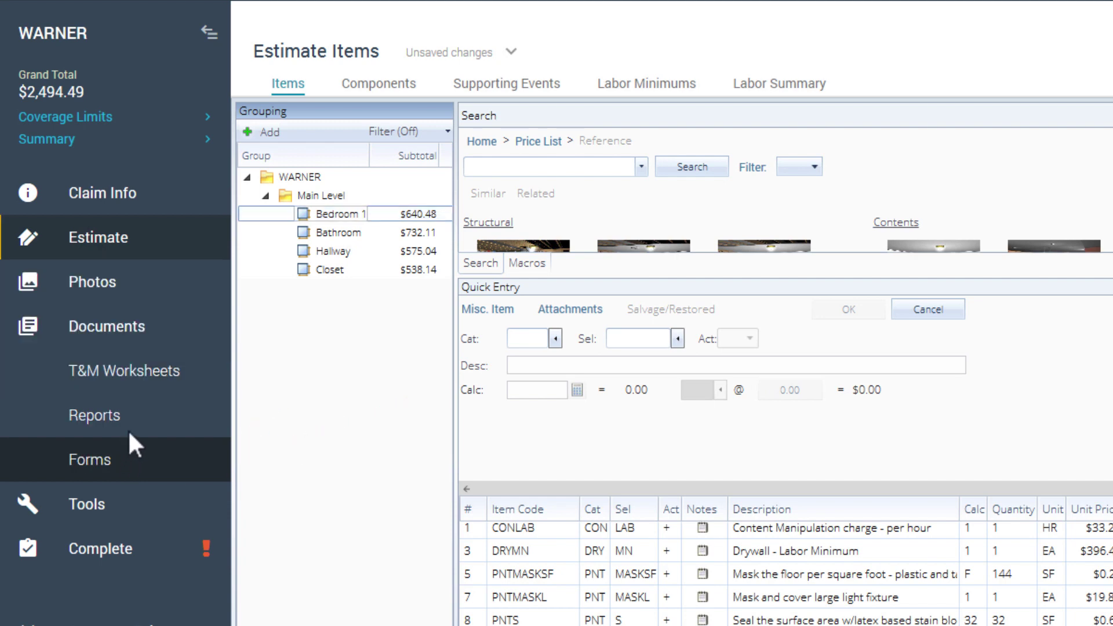
left_click(139, 383)
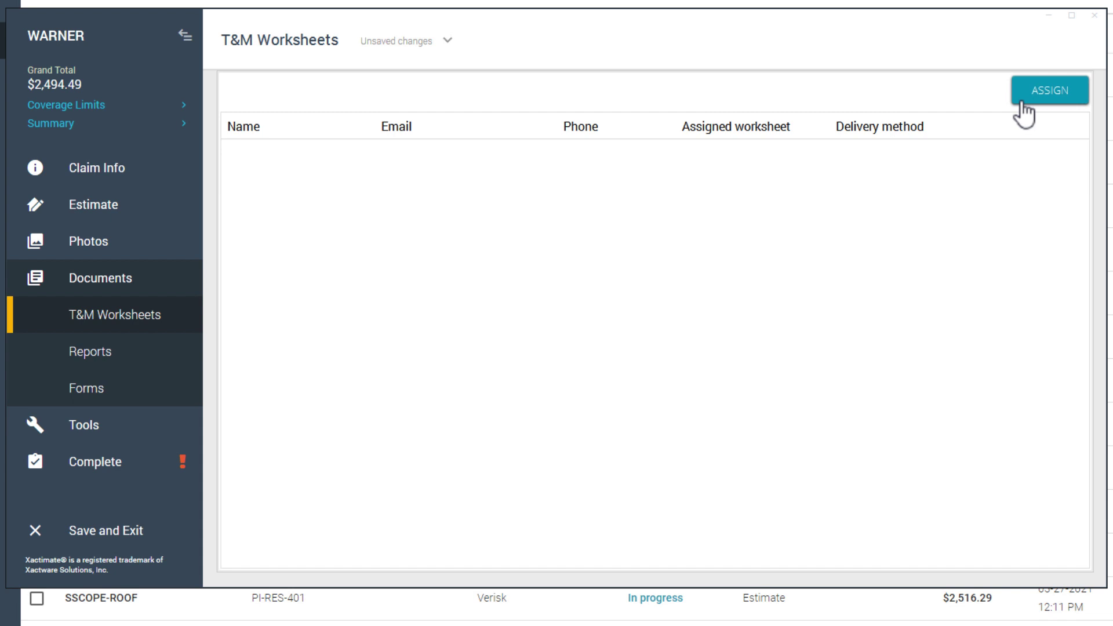
- Assign Labor, Equipment and Materials worksheets to the recipient by name, delivered to their e-mail address
left_click(1023, 105)
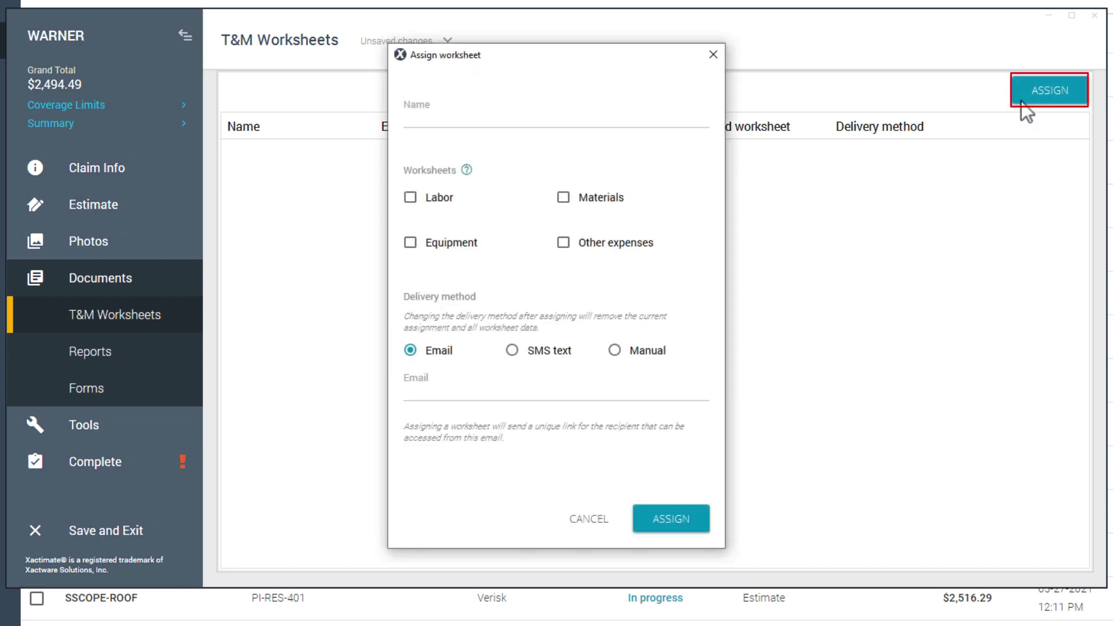
left_click(597, 122)
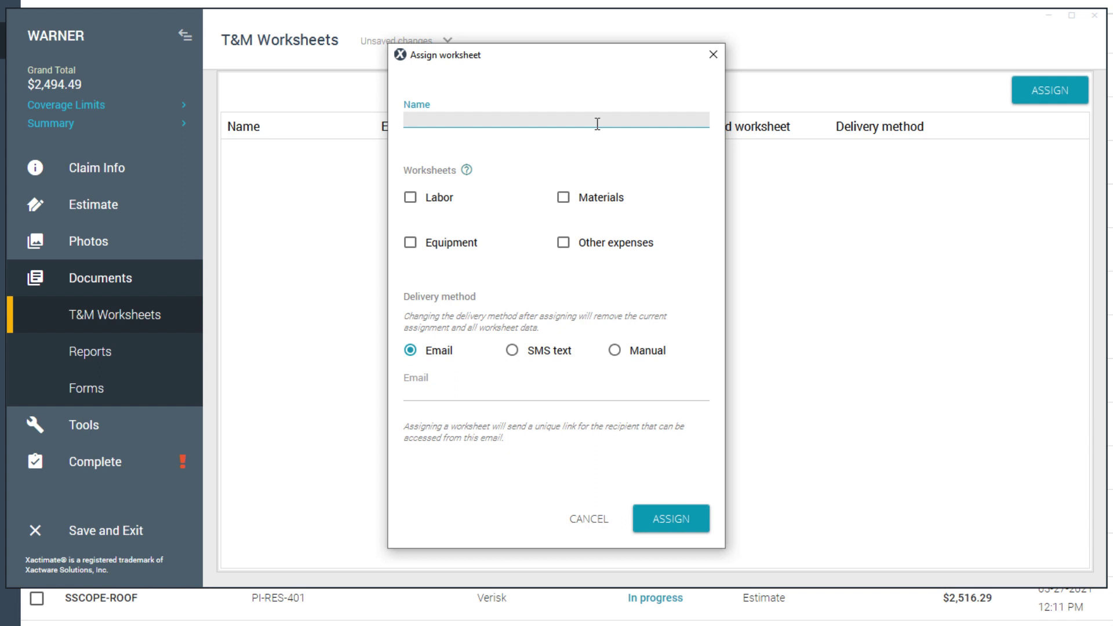
left_click(410, 198)
left_click(411, 243)
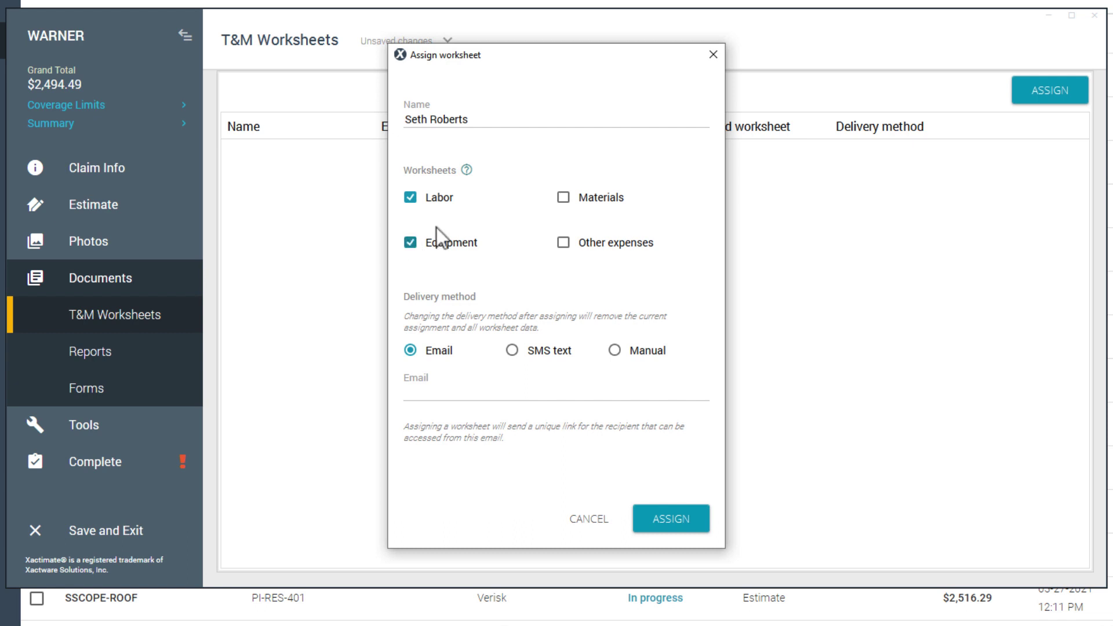
left_click(564, 198)
left_click(470, 394)
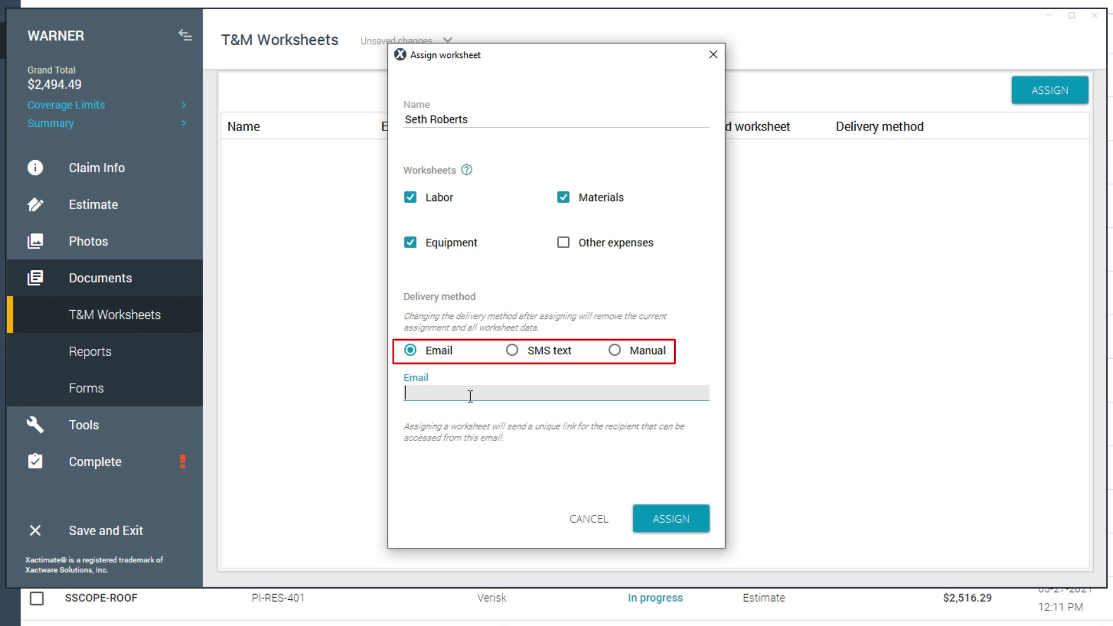
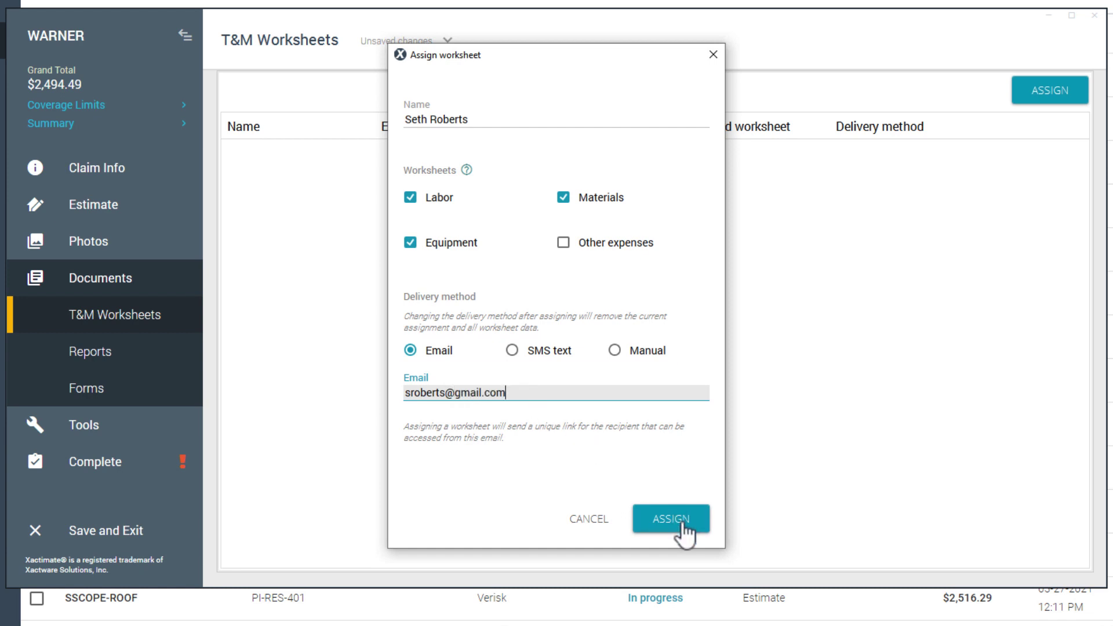
left_click(685, 533)
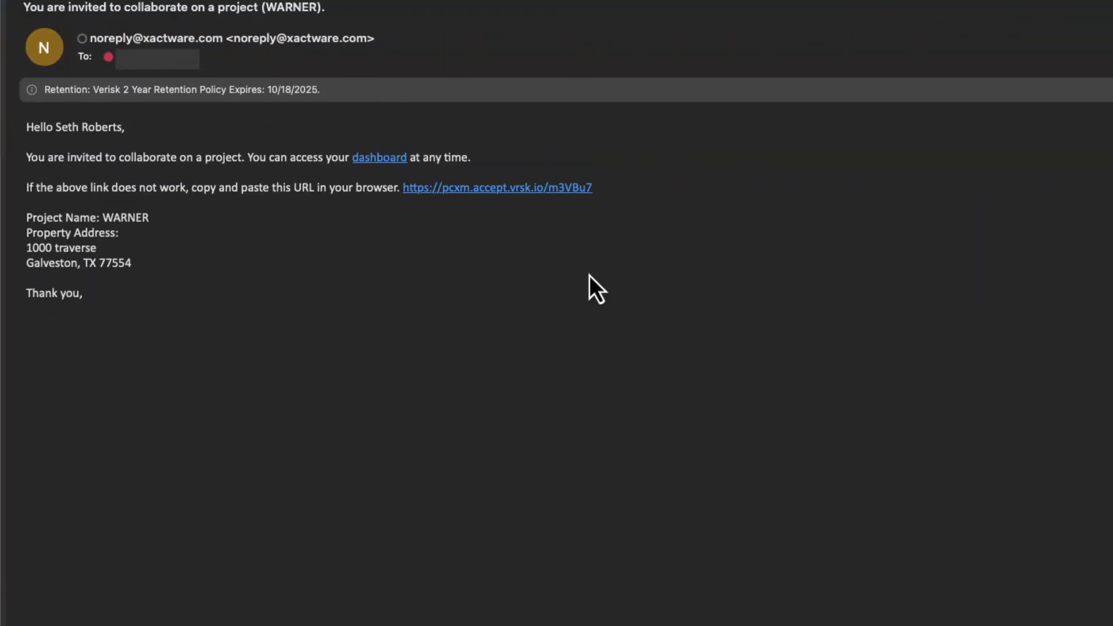
- Accept the end user license agreement and continue into WARNER's worksheet list
left_click(380, 158)
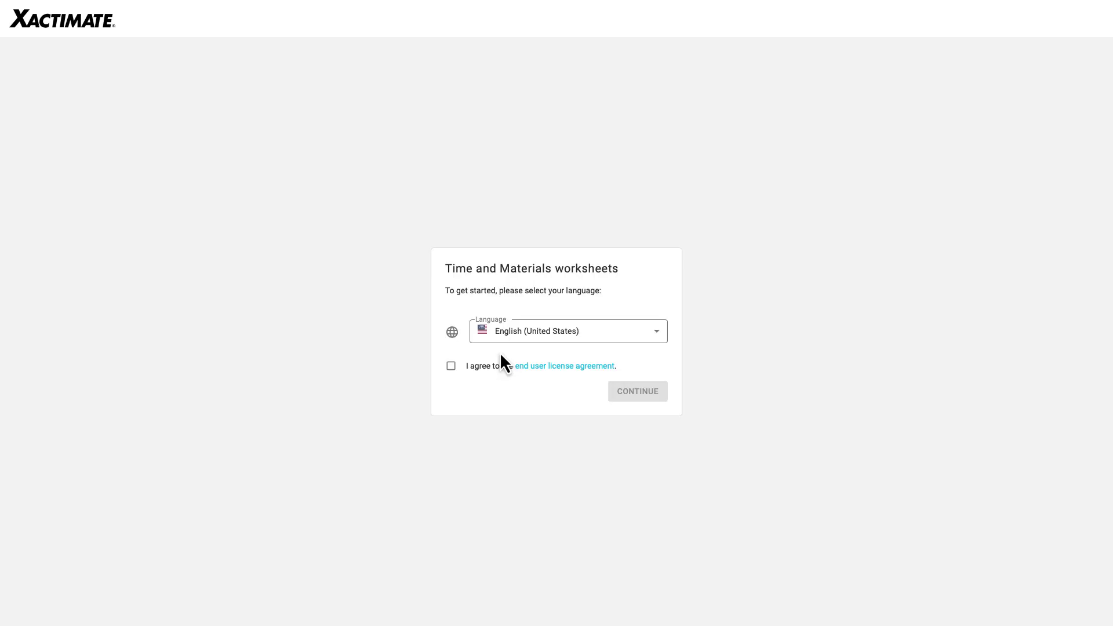
left_click(451, 366)
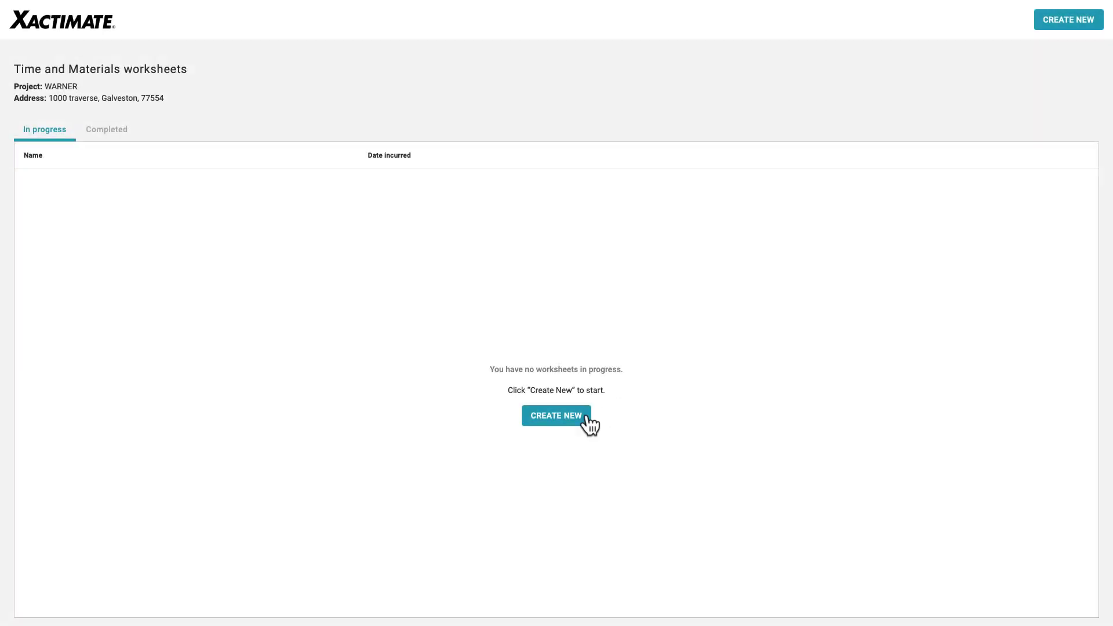
- Create a new worksheet of type T&M Labor
left_click(592, 325)
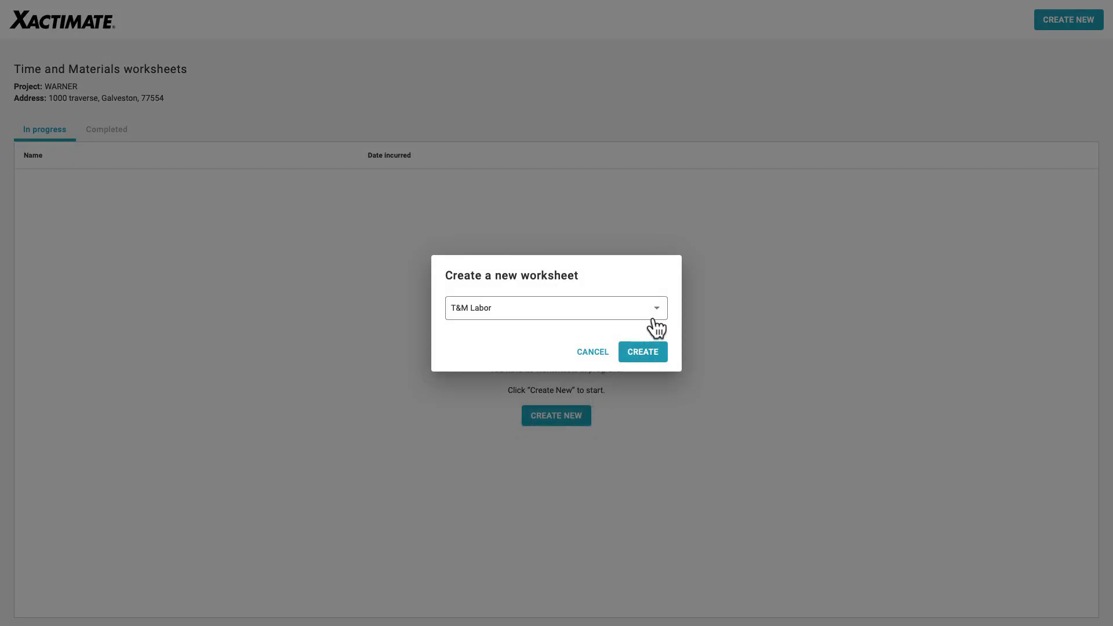
left_click(656, 311)
left_click(622, 340)
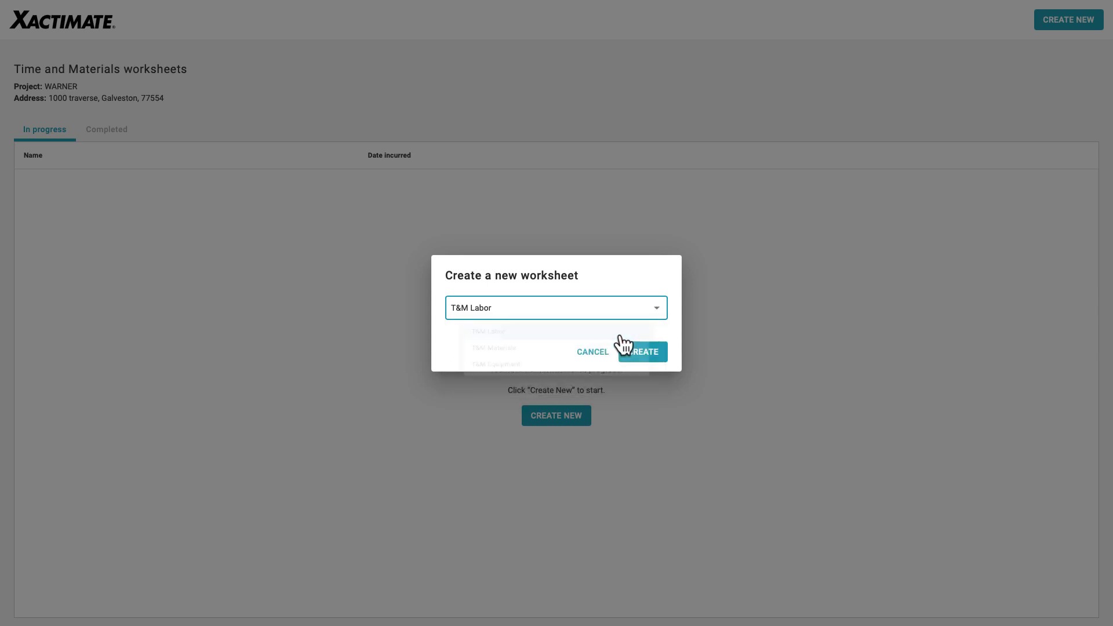
left_click(649, 350)
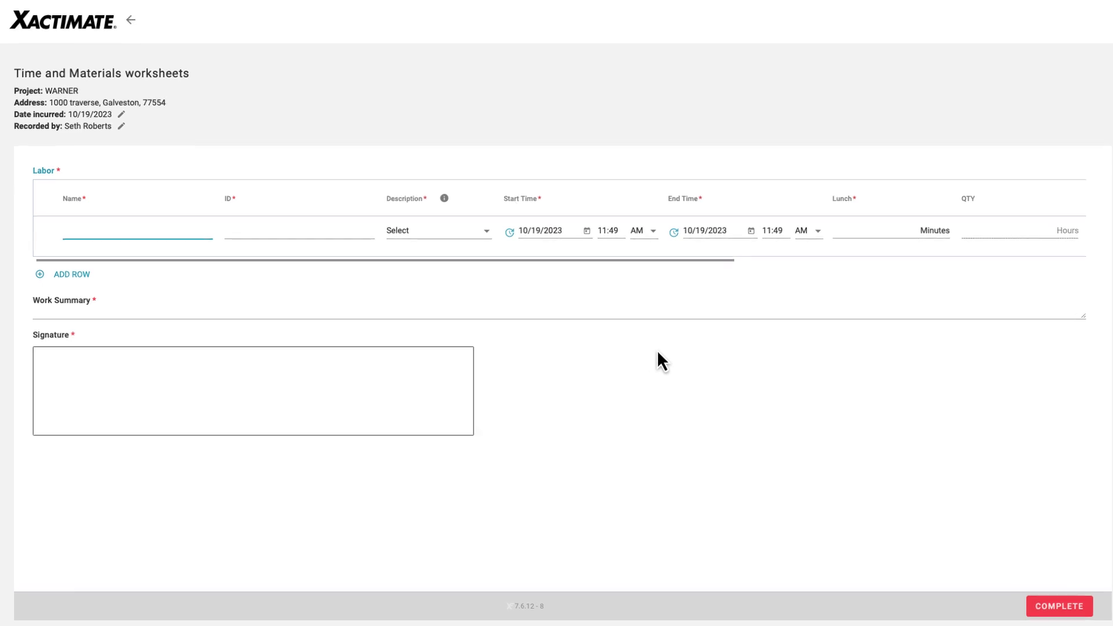
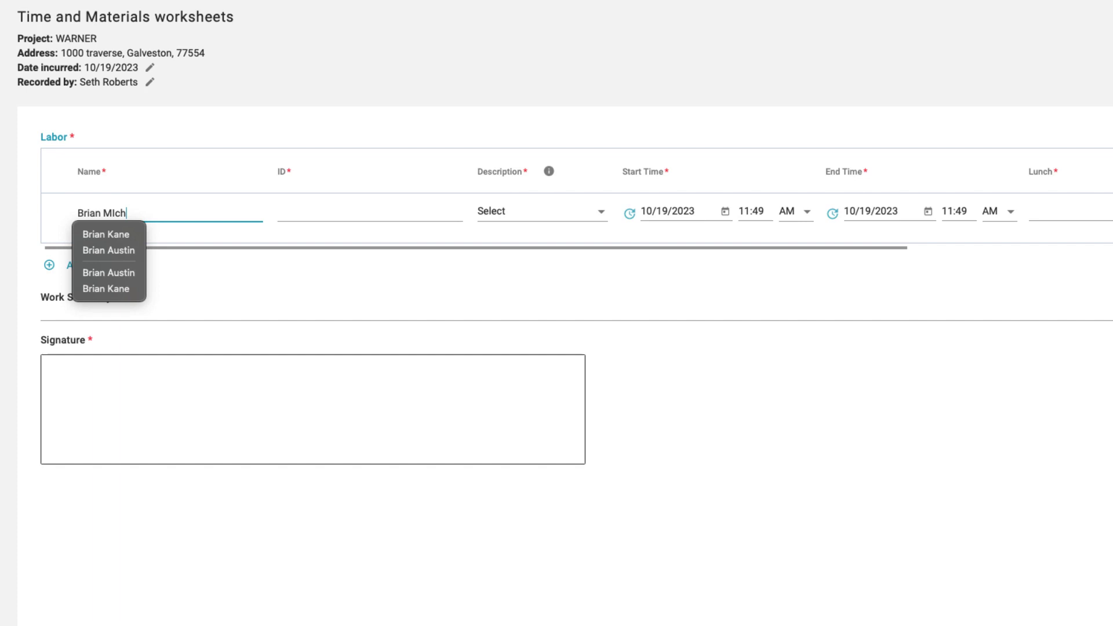
key("Tab")
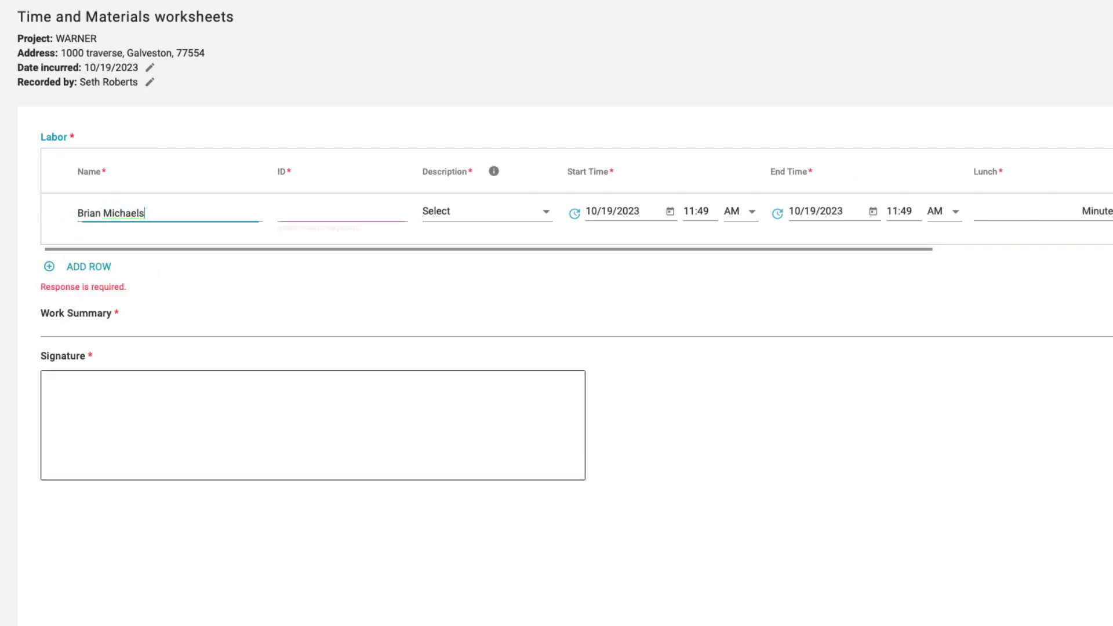
key("Tab")
type("paint")
left_click(551, 295)
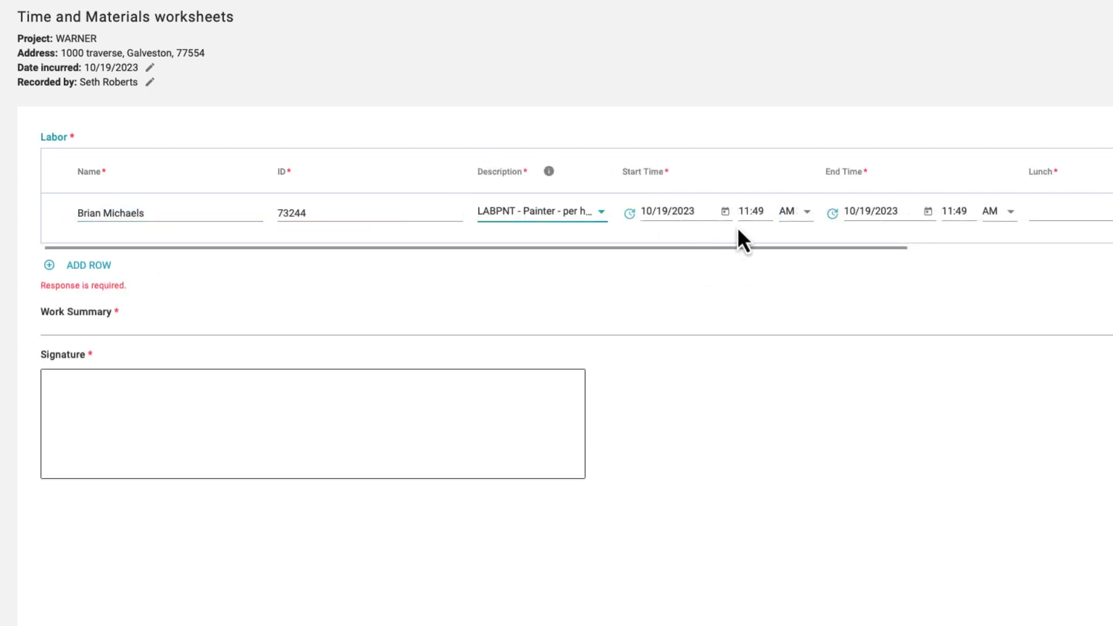
left_click(750, 211)
double_click(760, 211)
type("06:")
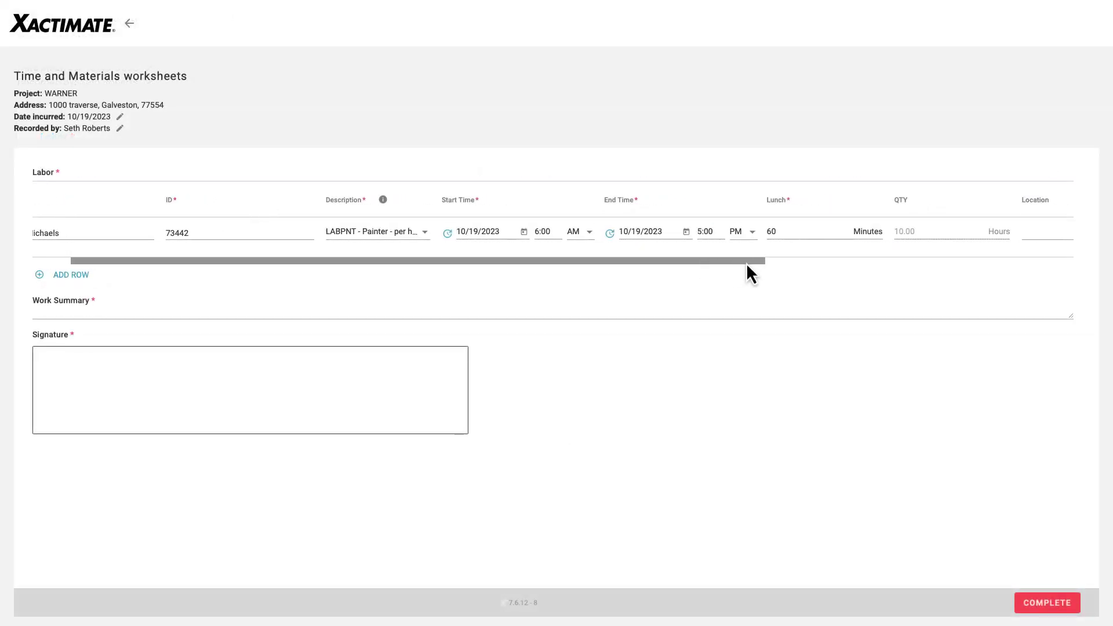
left_click_drag(746, 262, 1057, 266)
- Submit the worker's row signature, sign the worksheet's signature box, and mark it complete
left_click(927, 236)
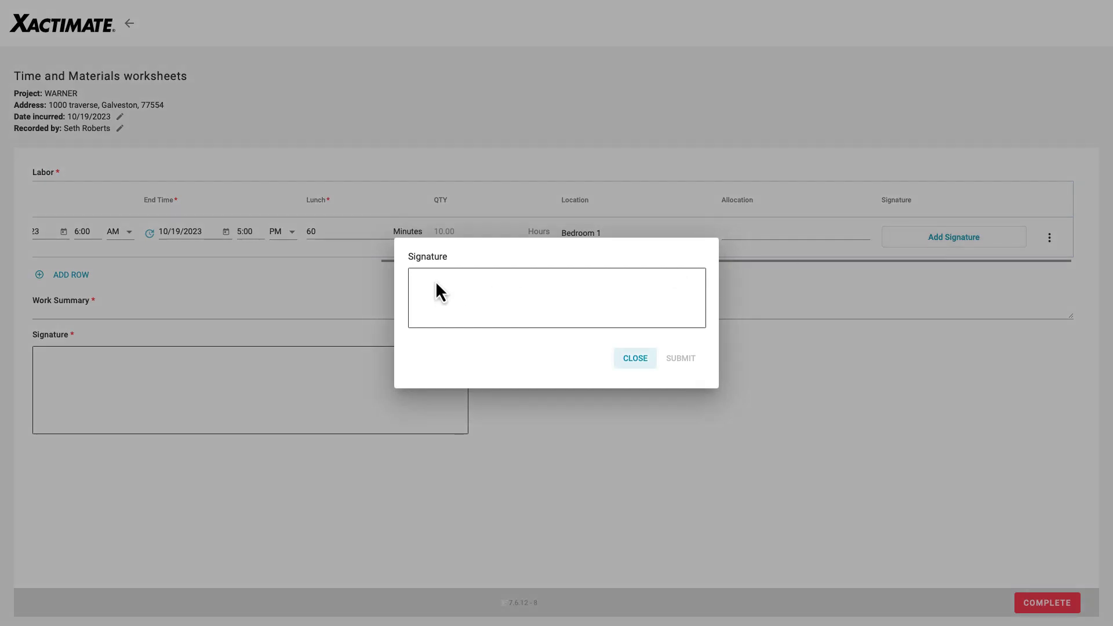
left_click_drag(436, 281, 428, 293)
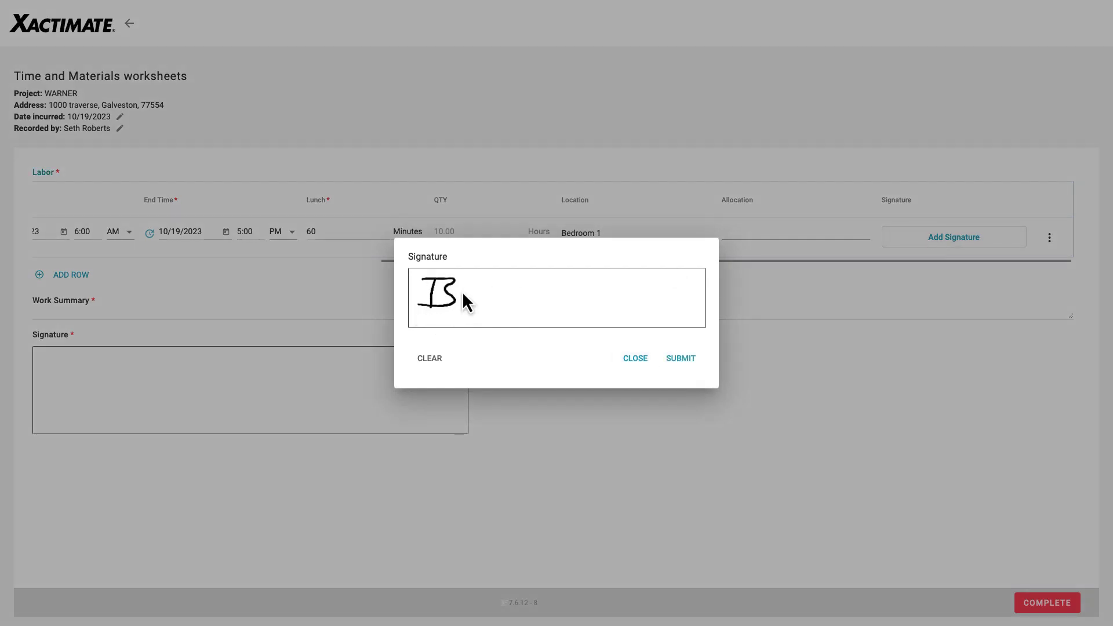
mouse_move(464, 288)
left_mouse_down()
mouse_move(625, 301)
mouse_move(616, 311)
left_mouse_up()
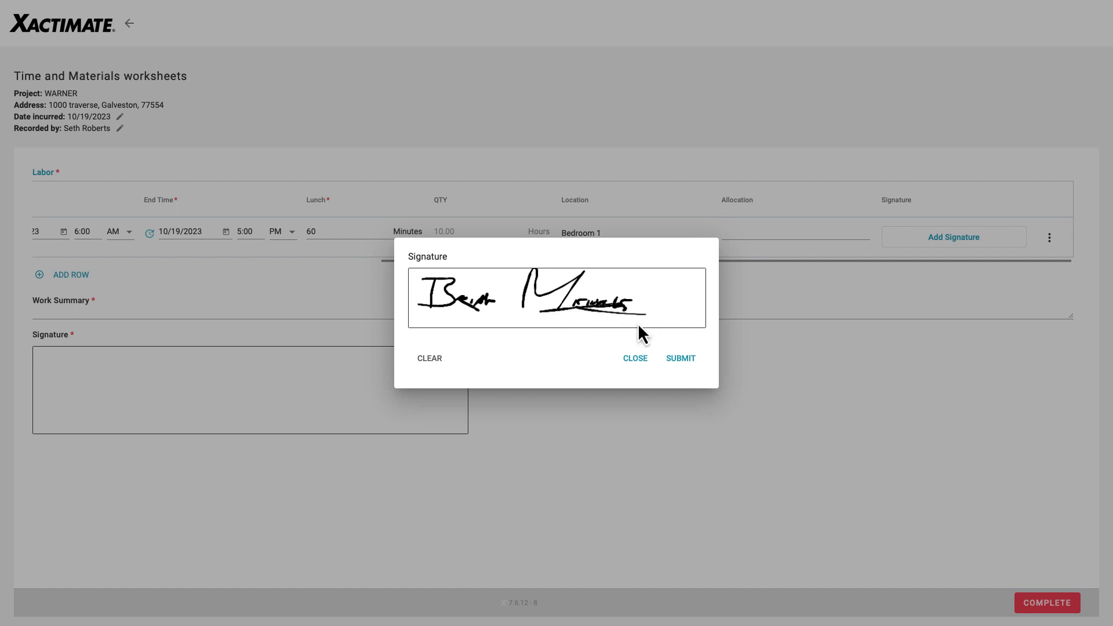
left_click(678, 373)
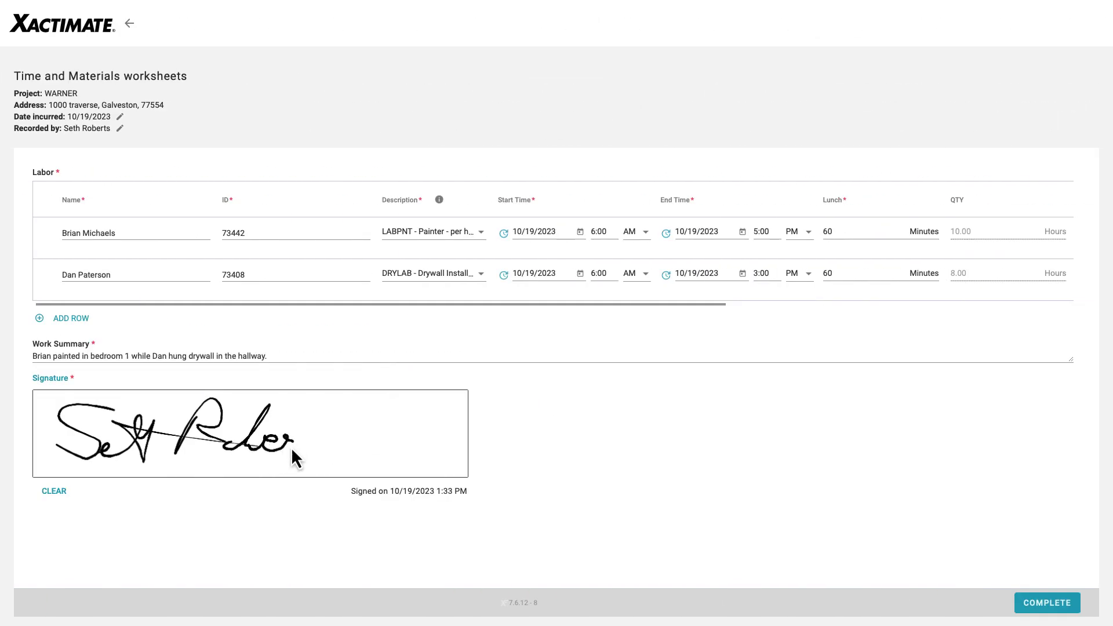
mouse_move(292, 449)
left_mouse_down()
mouse_move(282, 440)
mouse_move(447, 425)
left_mouse_up()
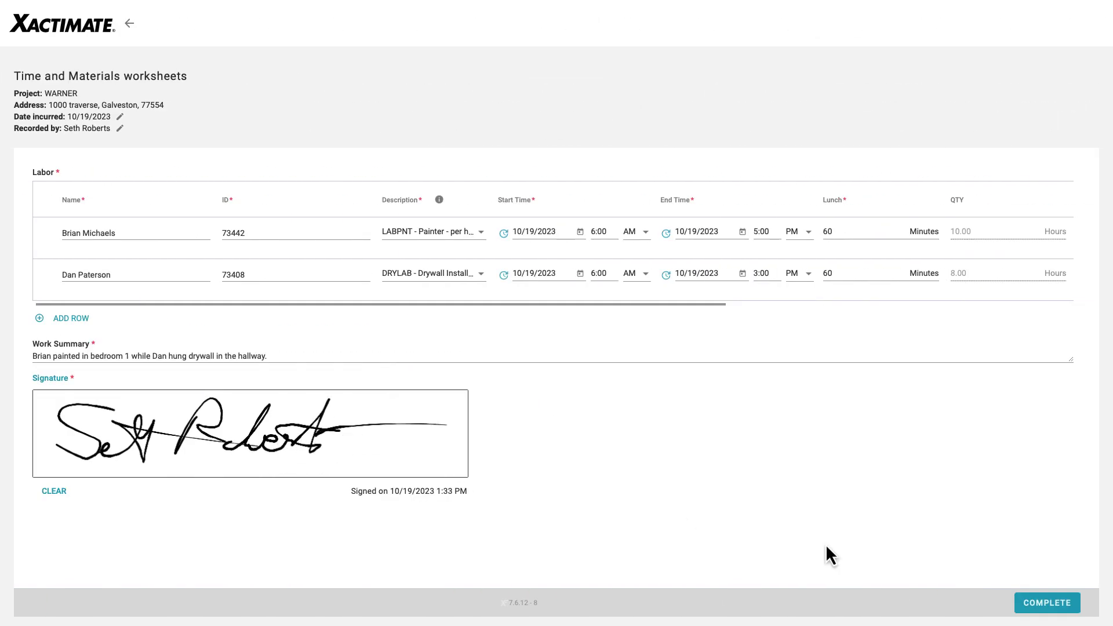
left_click(1044, 603)
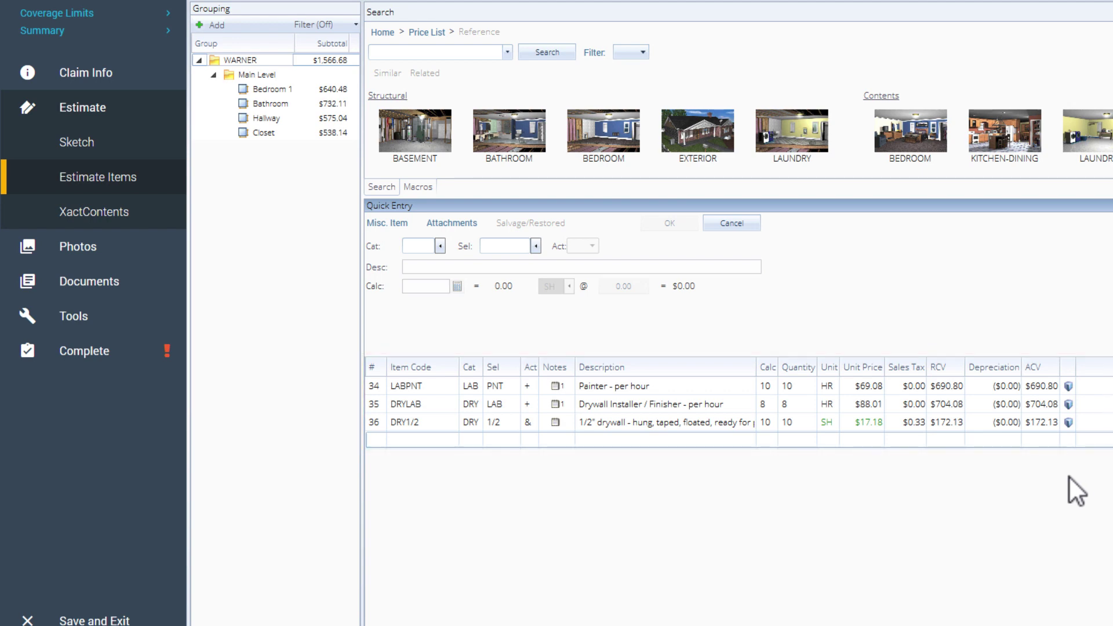
- Review Bedroom 1 and Hallway items showing the new LABPNT and DRYLAB labor lines
mouse_move(557, 387)
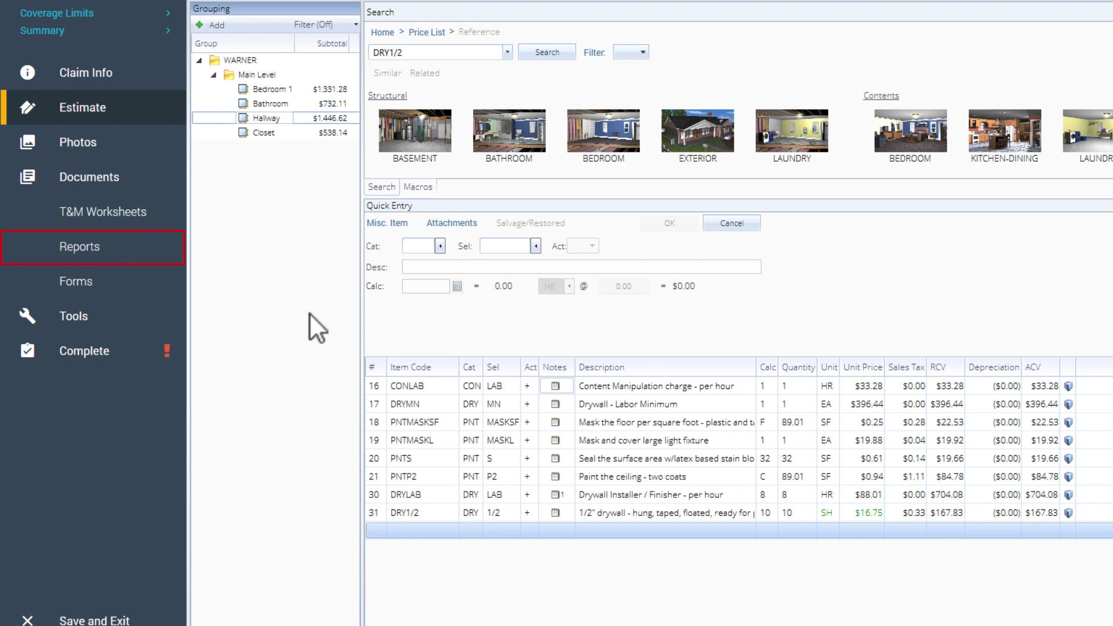
- Open the estimate's Reports page and list report types, including T&M Labor Report
left_click(99, 245)
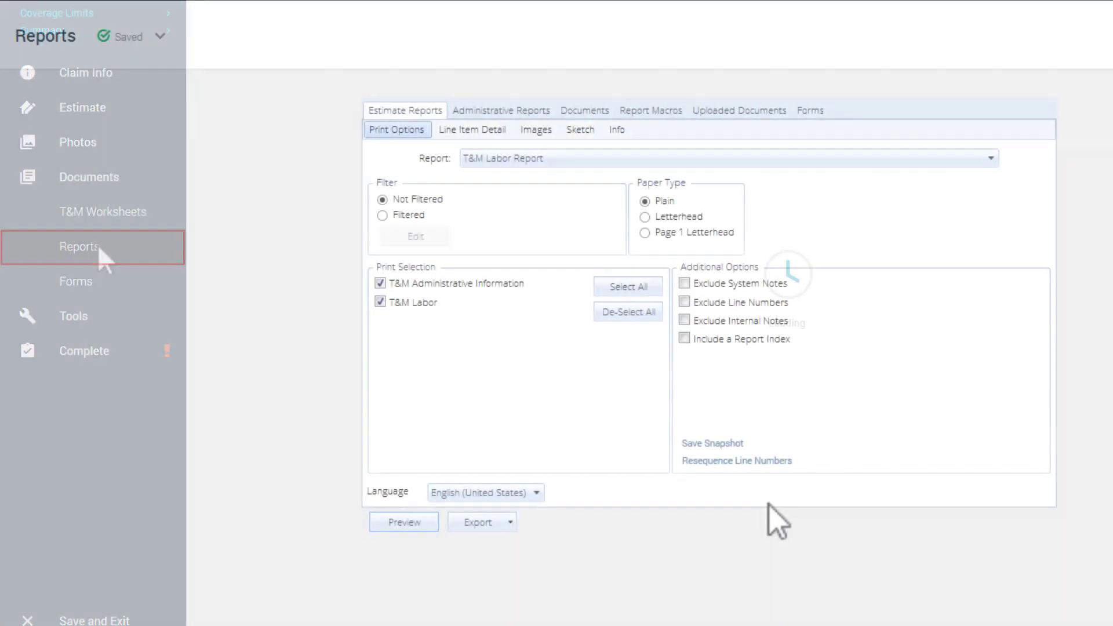
left_click(991, 158)
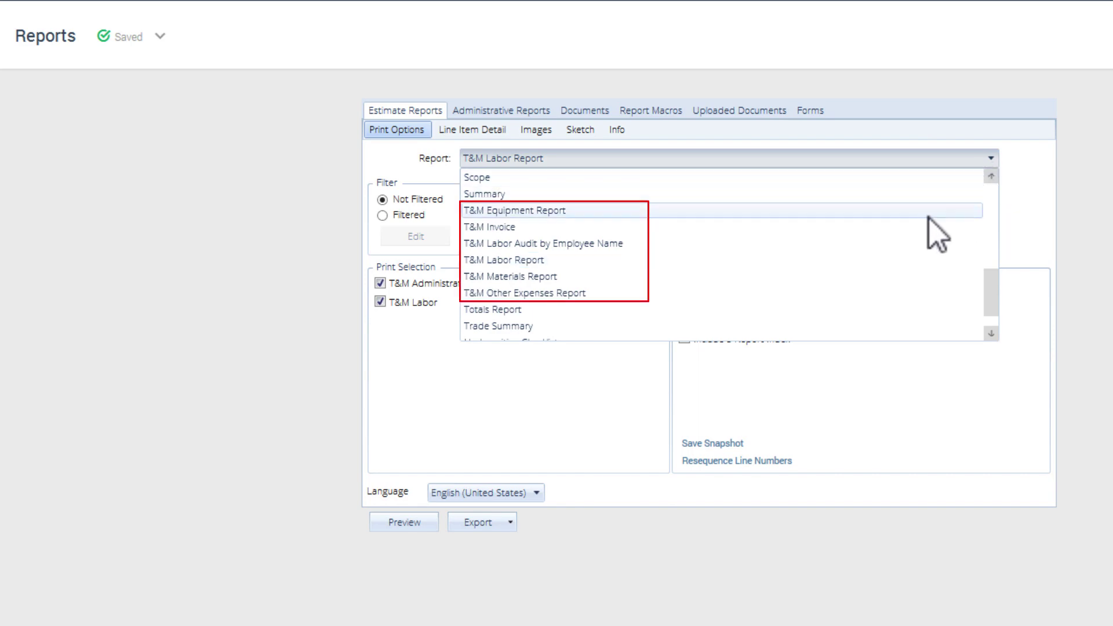